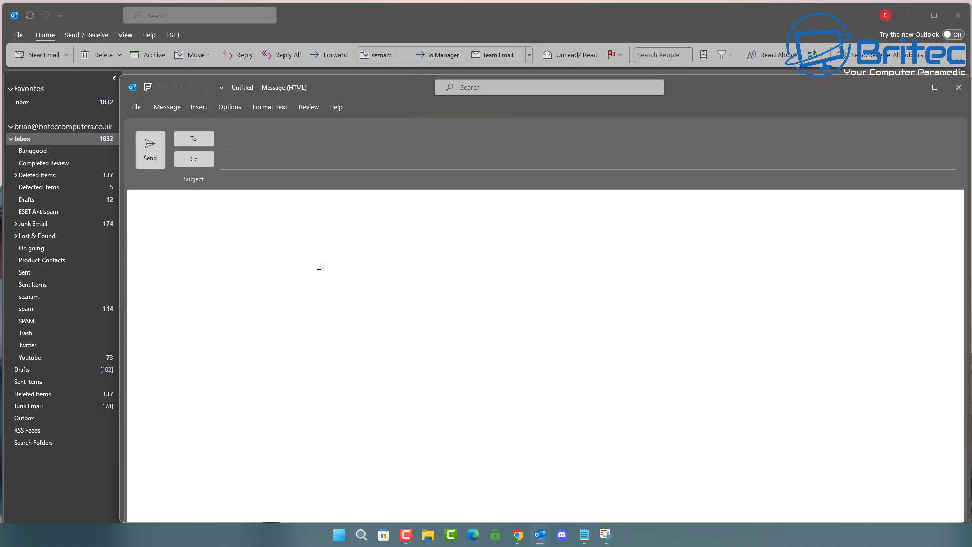
Address the new message to the account's own address, chosen from autocomplete, with subject 'pay rise'
click(245, 136)
text(bri)
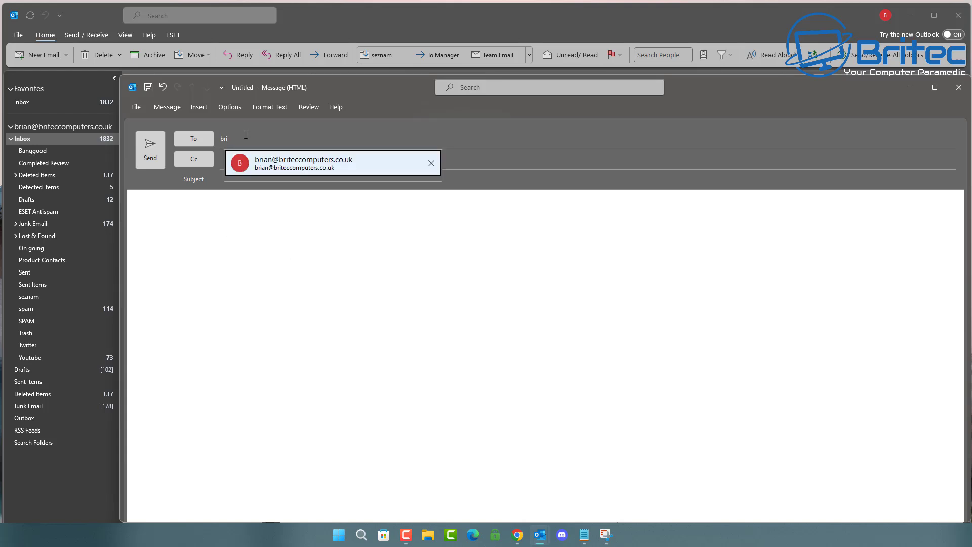
click(294, 166)
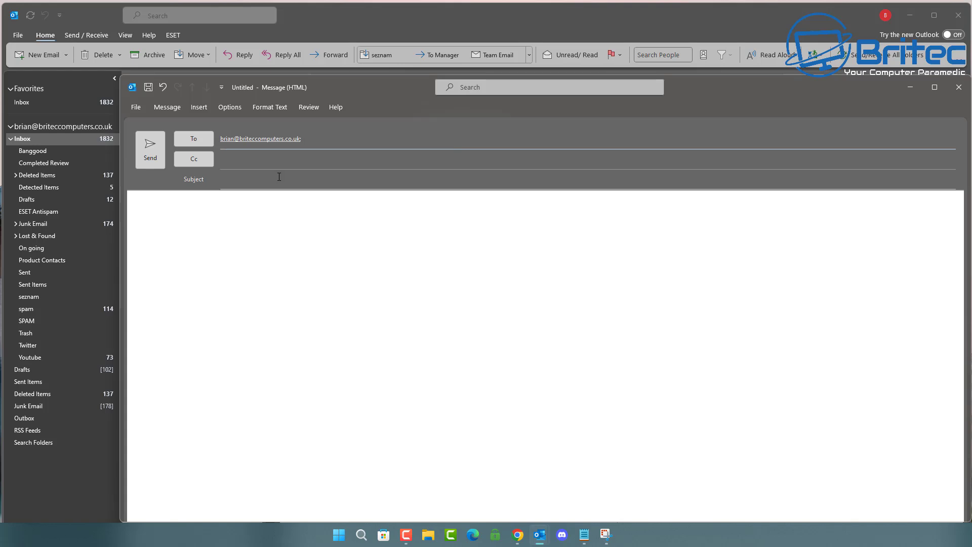
click(259, 178)
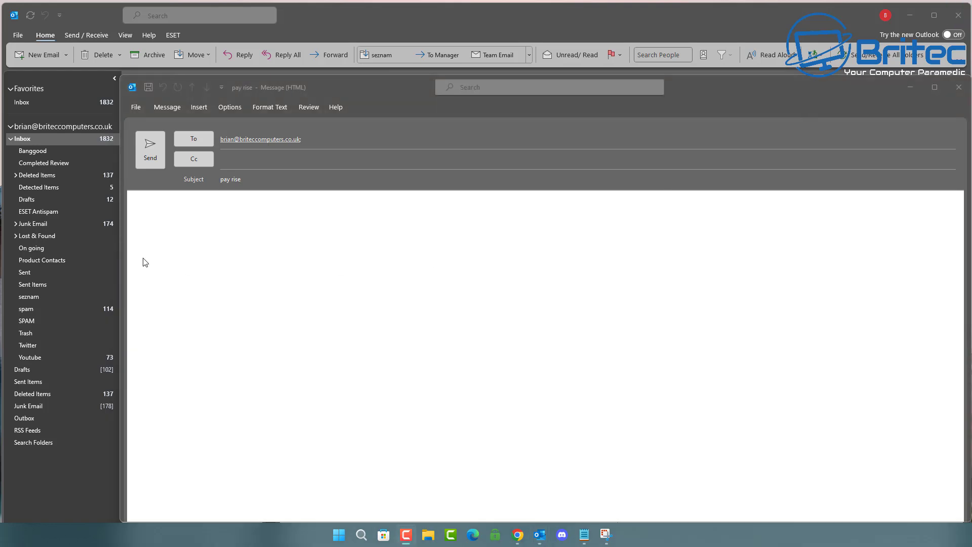
Write a greeting line, then 'You will be getting a pay rise of 1,000,000 per year'
click(202, 223)
text(Hi Bri)
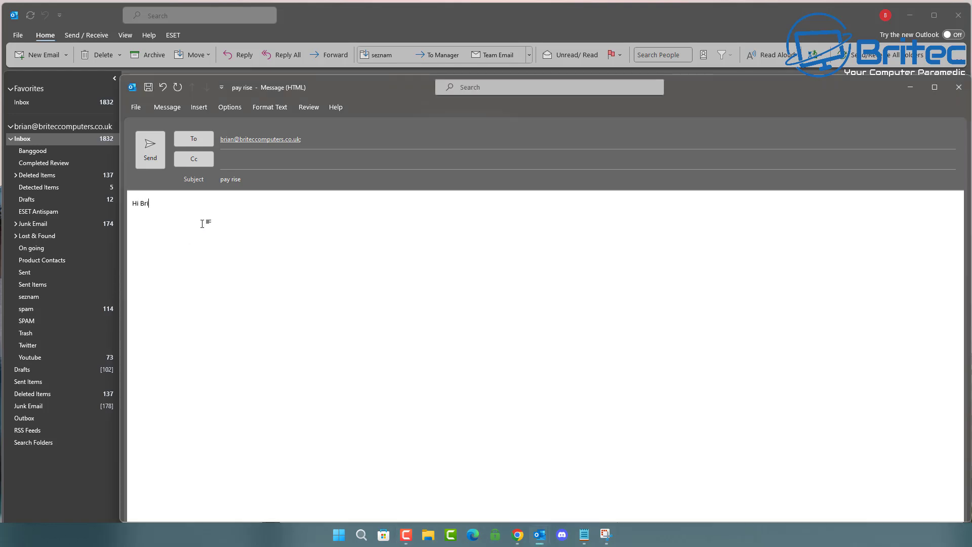
text(an)
key(Return)
text(You will be getting a pay rise of 1,000,000)
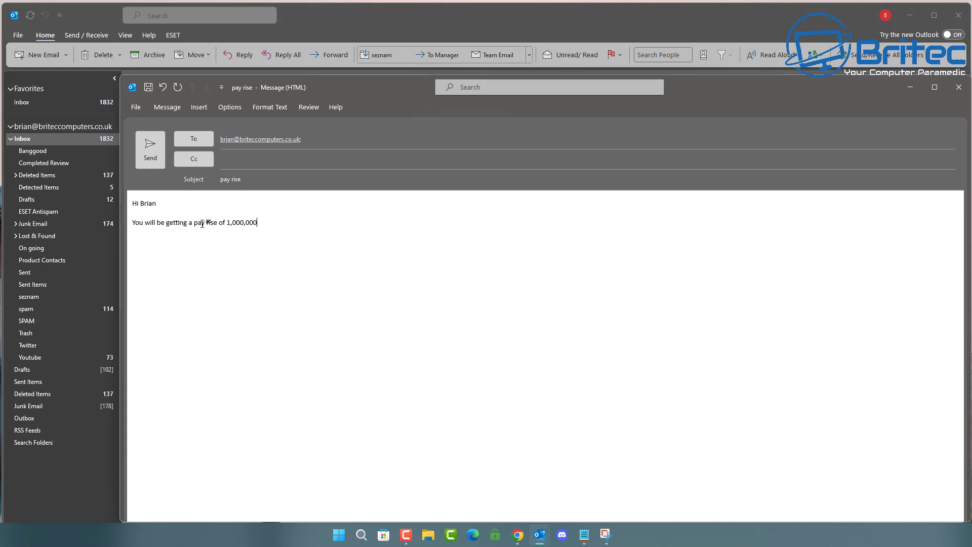
text( per year)
Send the pay rise email and view it in the Sent Items folder
click(150, 159)
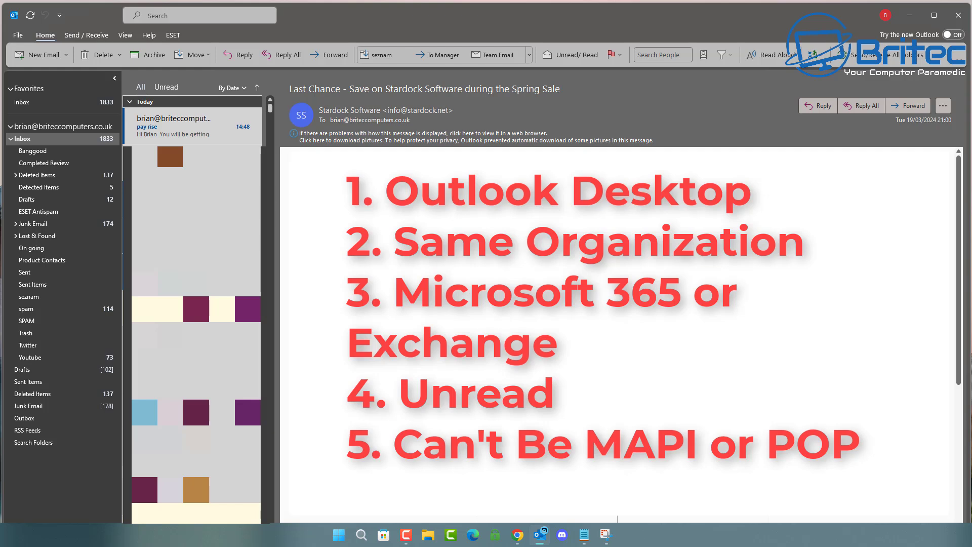
drag(152, 263, 40, 286)
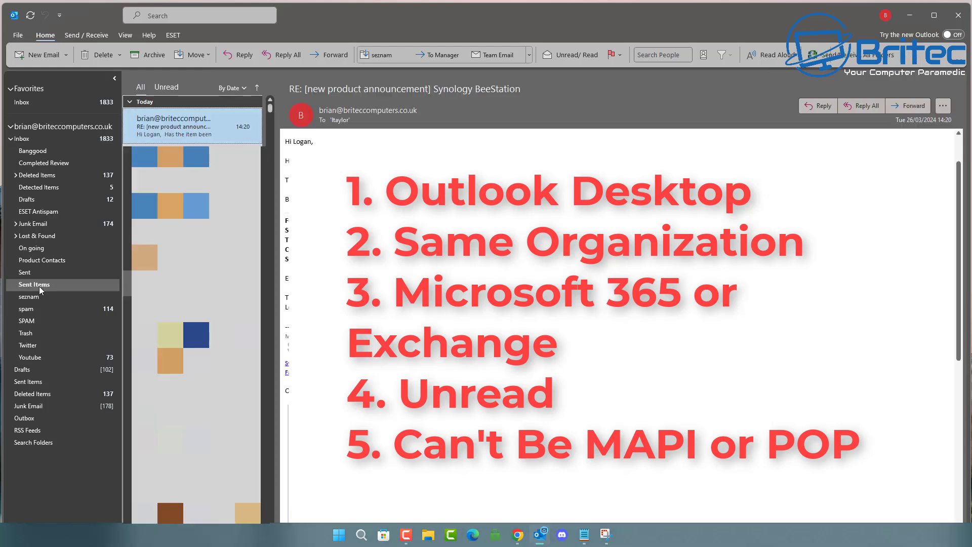
click(39, 287)
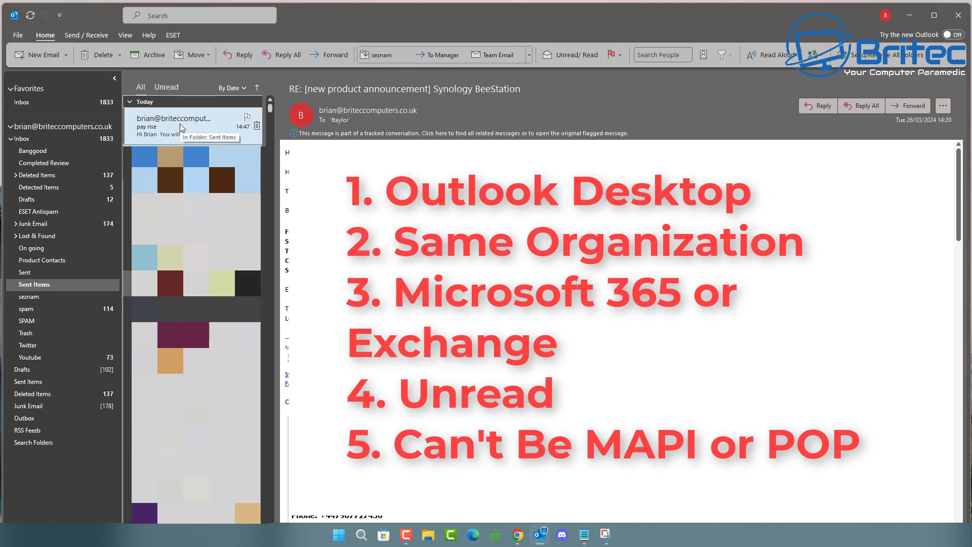
Open the sent pay rise message and show its Info page's Resend or Recall options
double_click(180, 124)
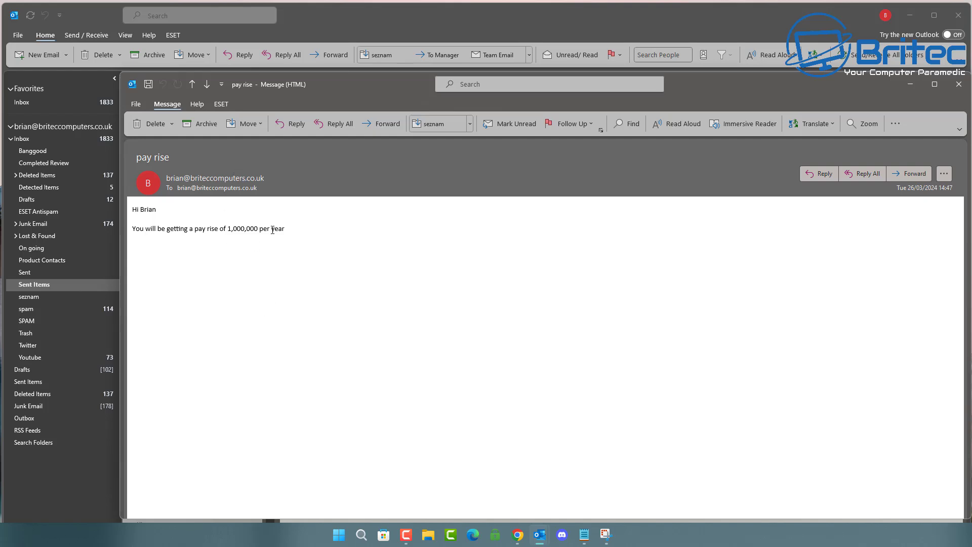
click(135, 104)
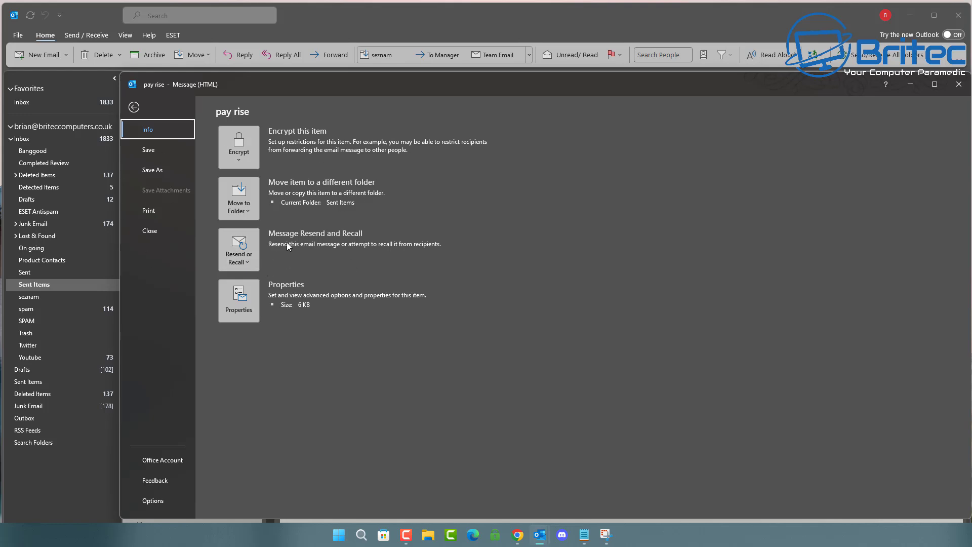
click(227, 253)
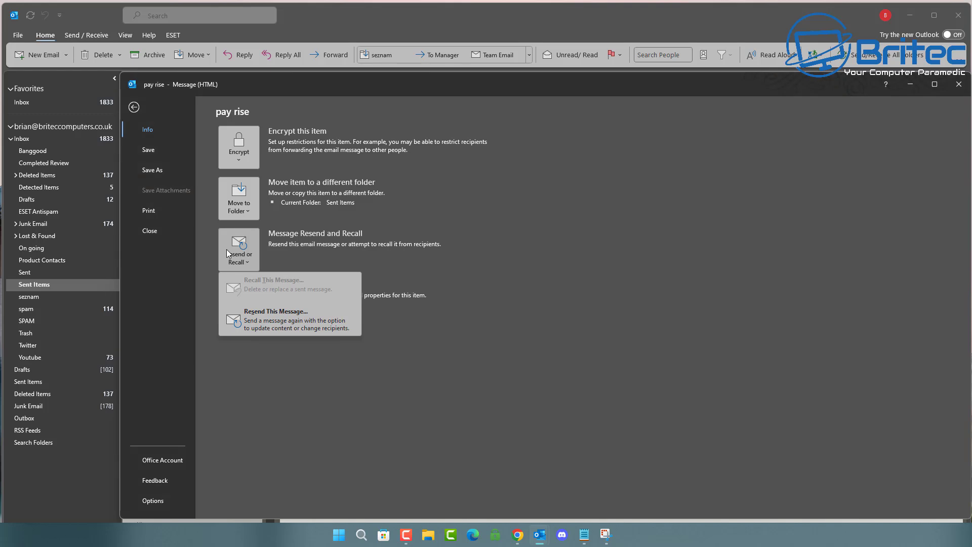
key(Escape)
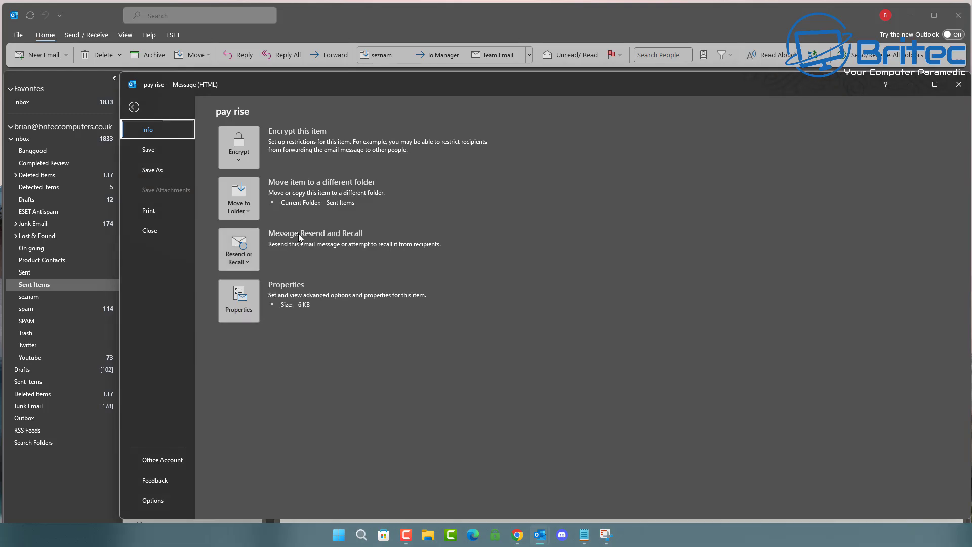
click(240, 251)
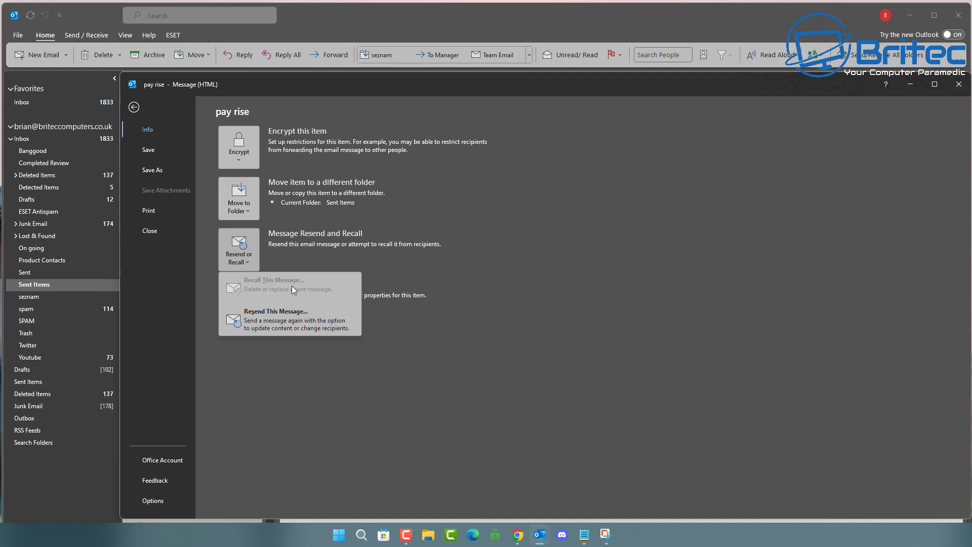
click(317, 235)
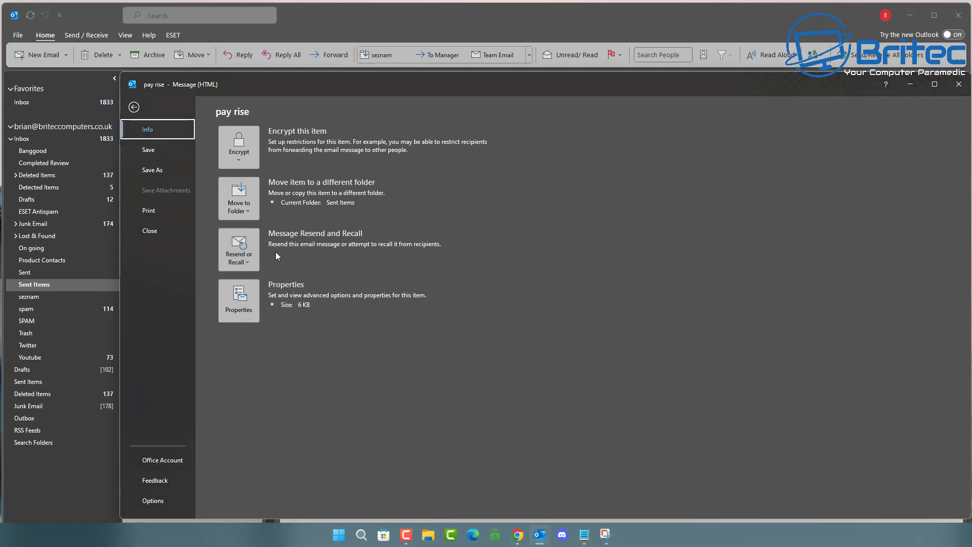
click(249, 257)
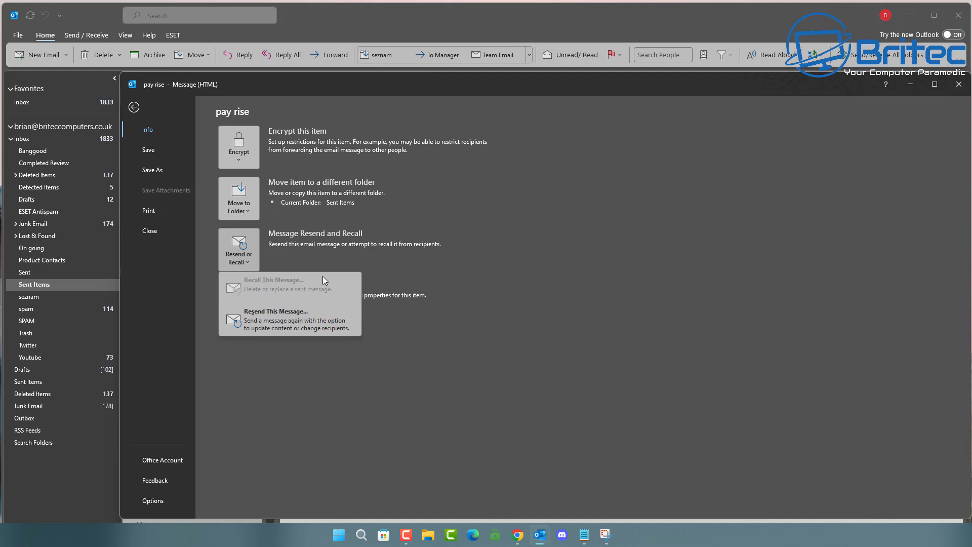
Open the Microsoft Support article on recalling or replacing a sent message
key(Escape)
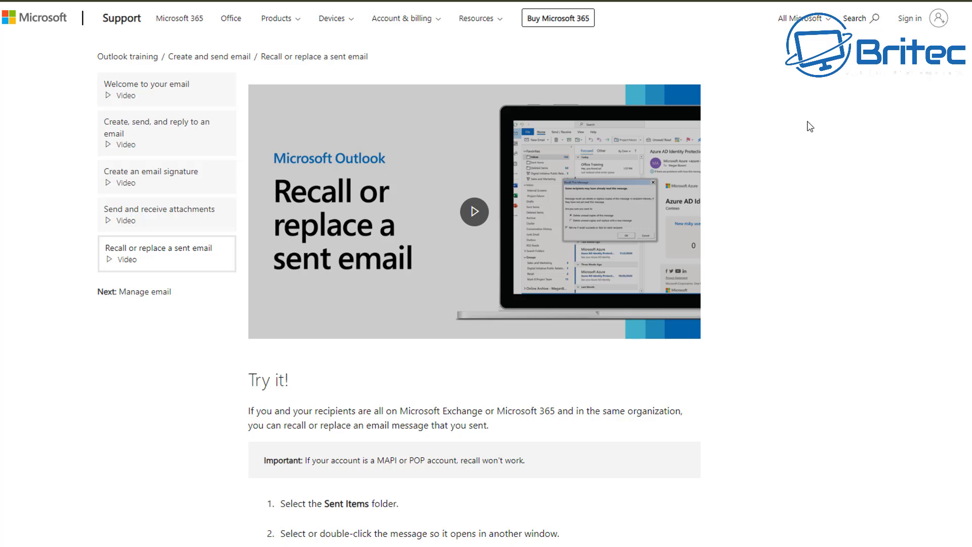
middle_click(777, 131)
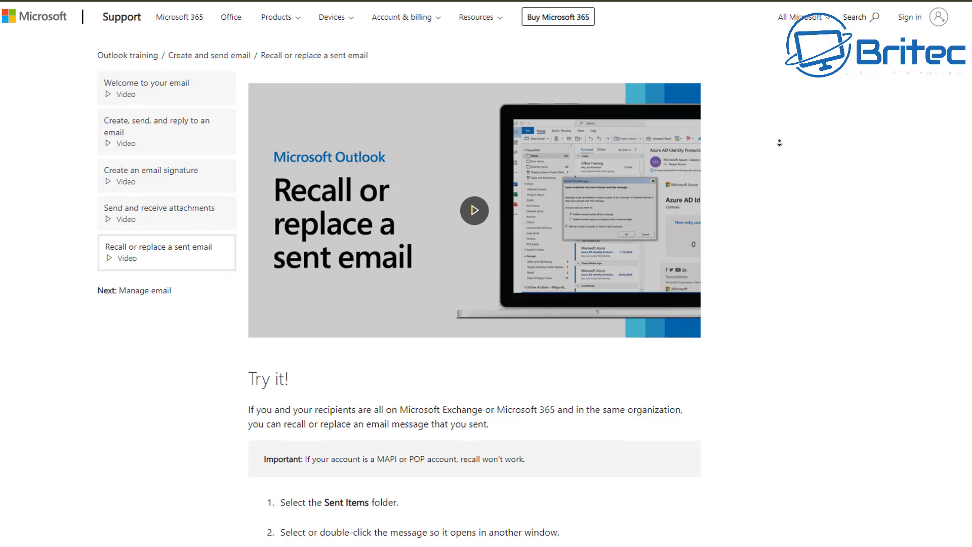
scroll(779, 147, down, 2)
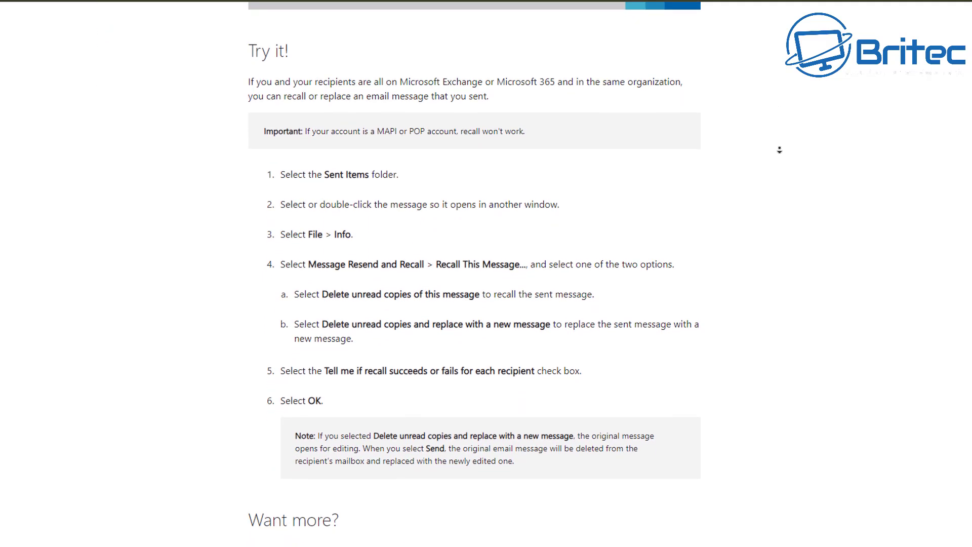
click(779, 150)
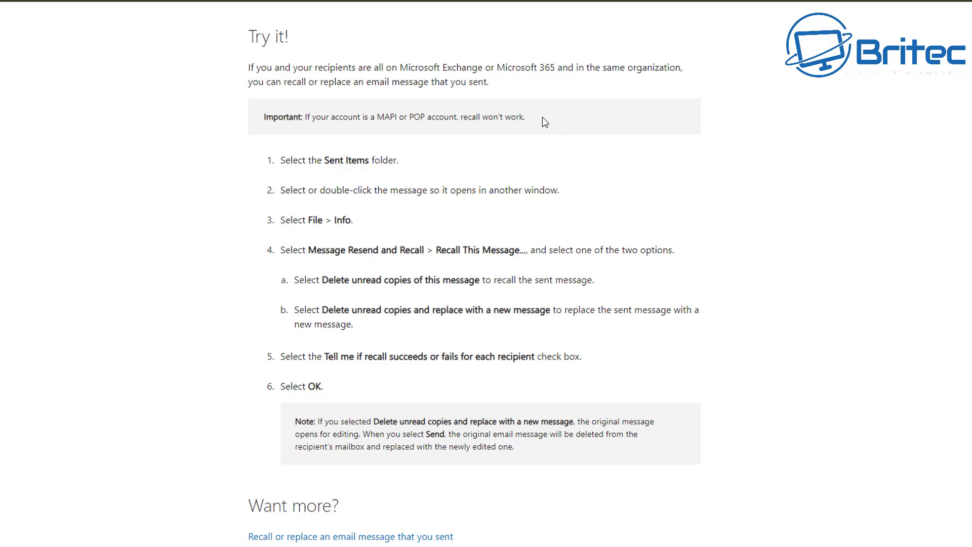
Highlight and then clear the MAPI/POP recall warning and the replace-option note text
drag(542, 117, 254, 121)
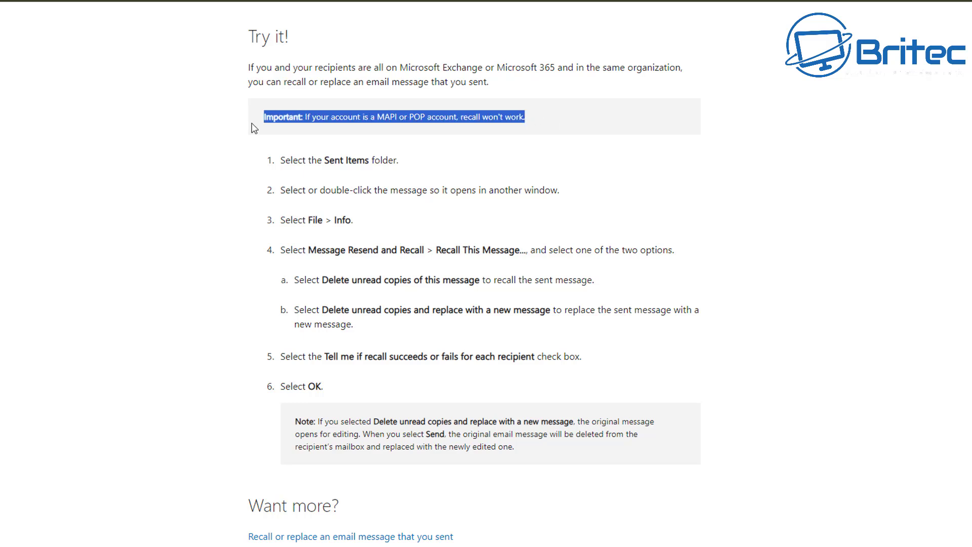
click(573, 124)
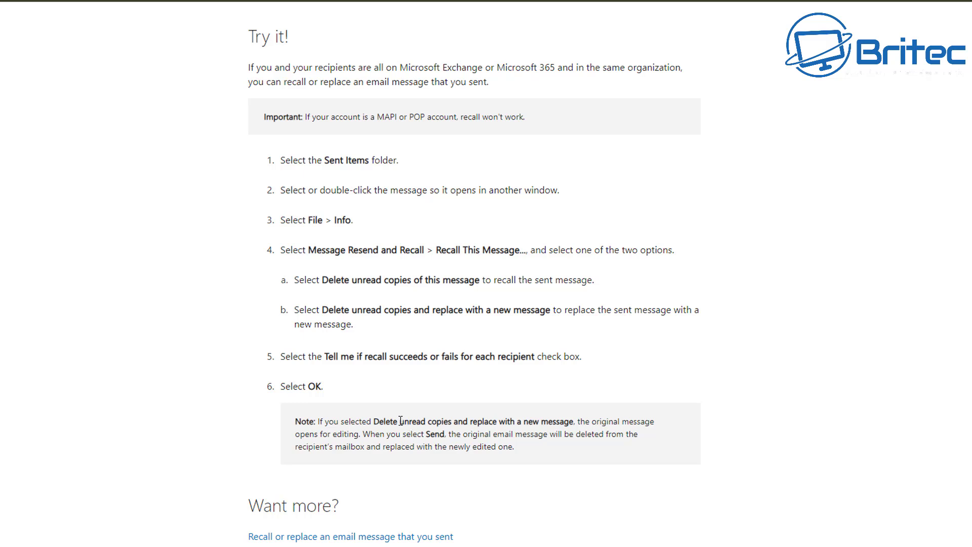
drag(400, 420, 453, 424)
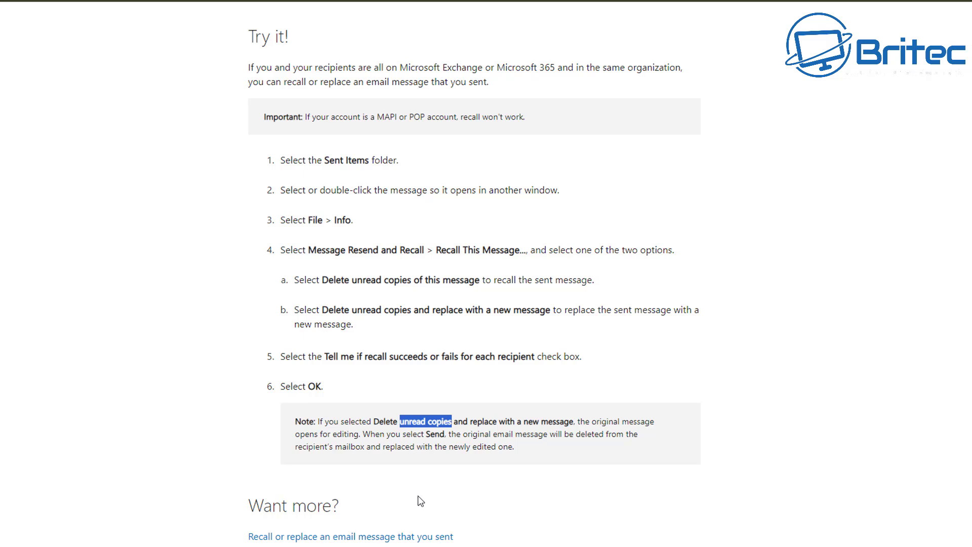
click(491, 439)
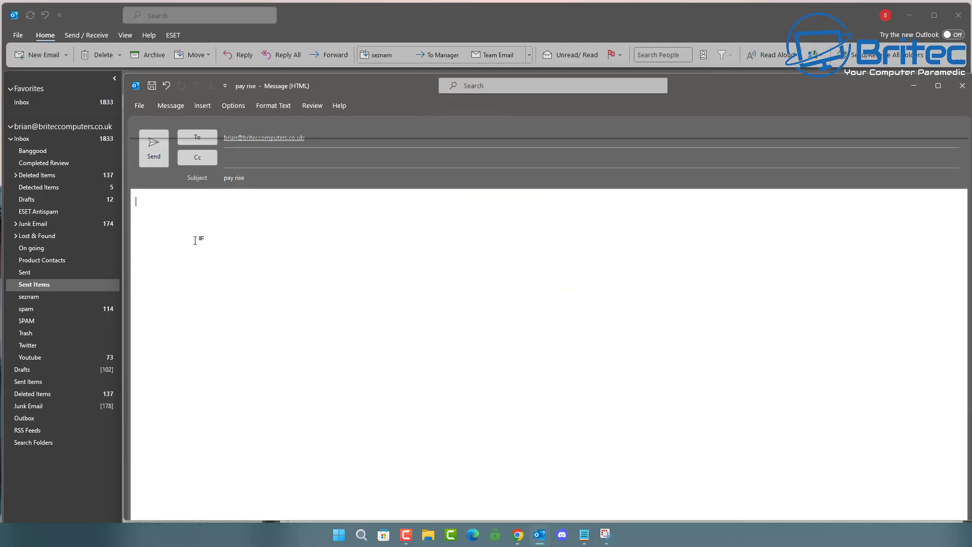
Rewrite the body as a greeting plus 'You will get a pay rise of 500,000'
text(Hi Brian)
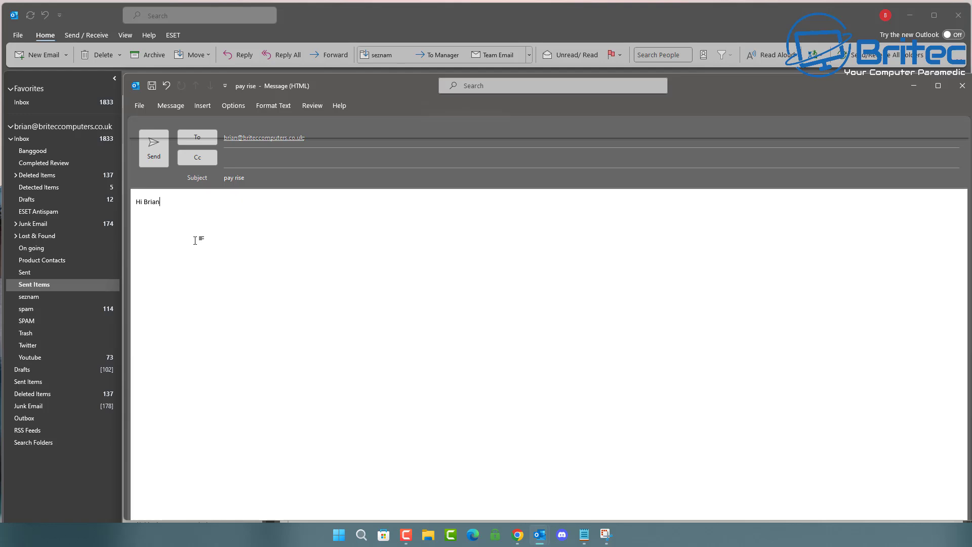
key(Return)
text(You will get a pay rise of 500,000)
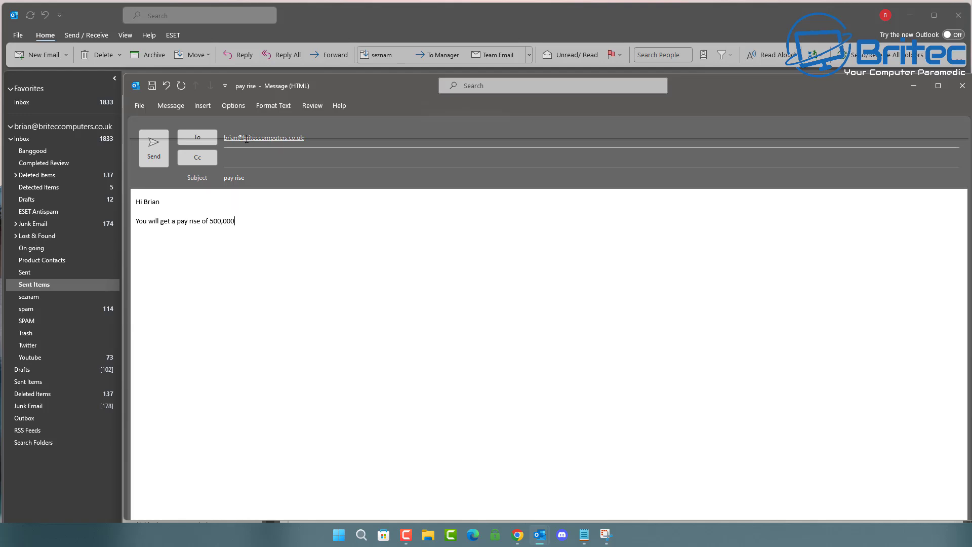
click(234, 107)
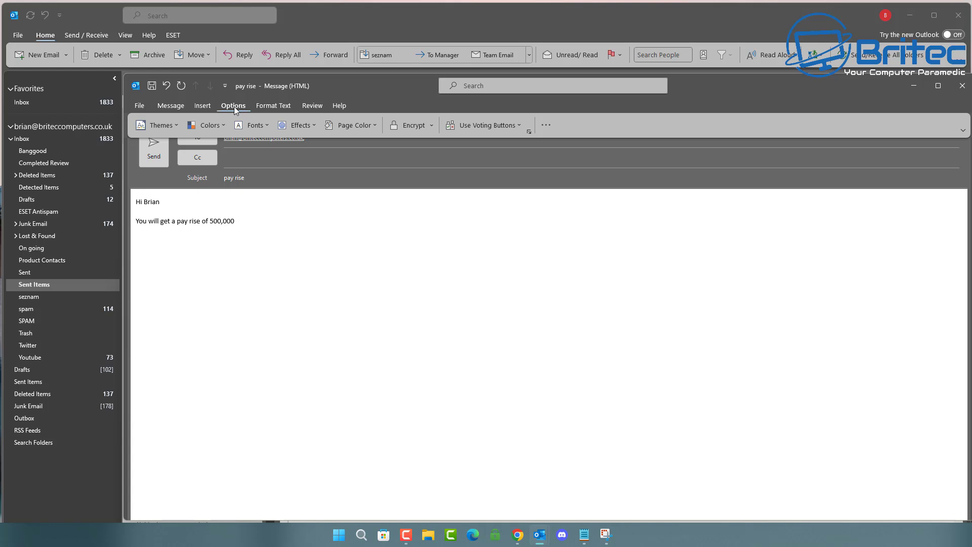
Use Delay Delivery to hold the message until 26/03/2024 at 17:00
click(547, 127)
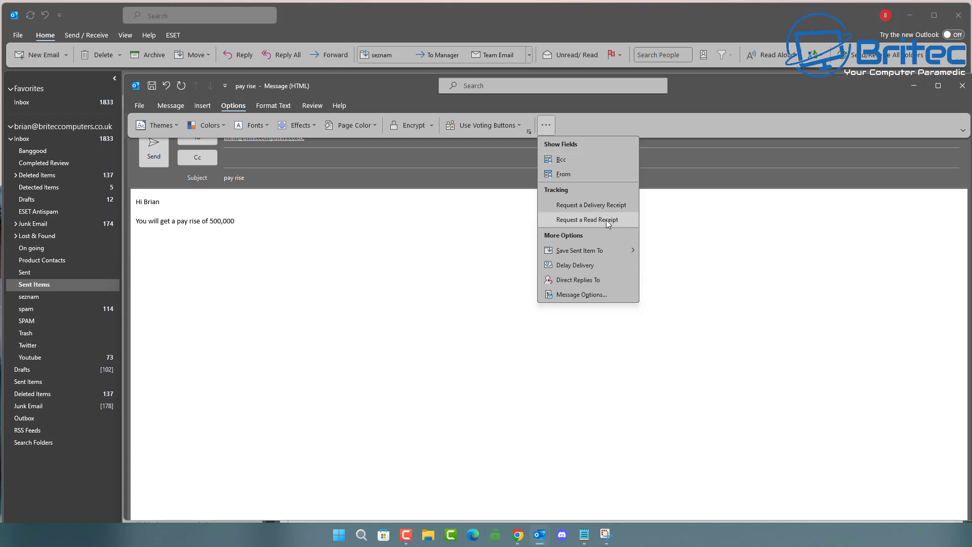
click(609, 266)
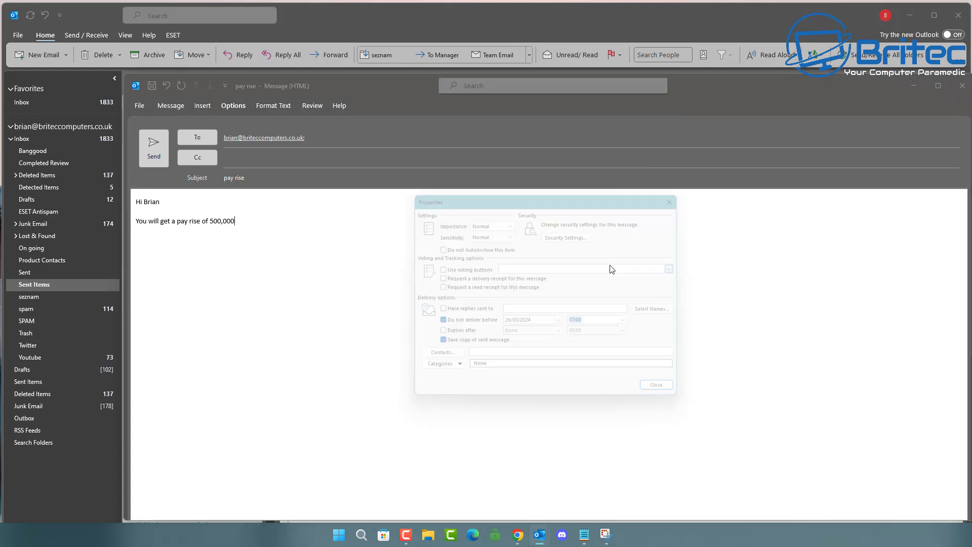
drag(554, 193, 470, 158)
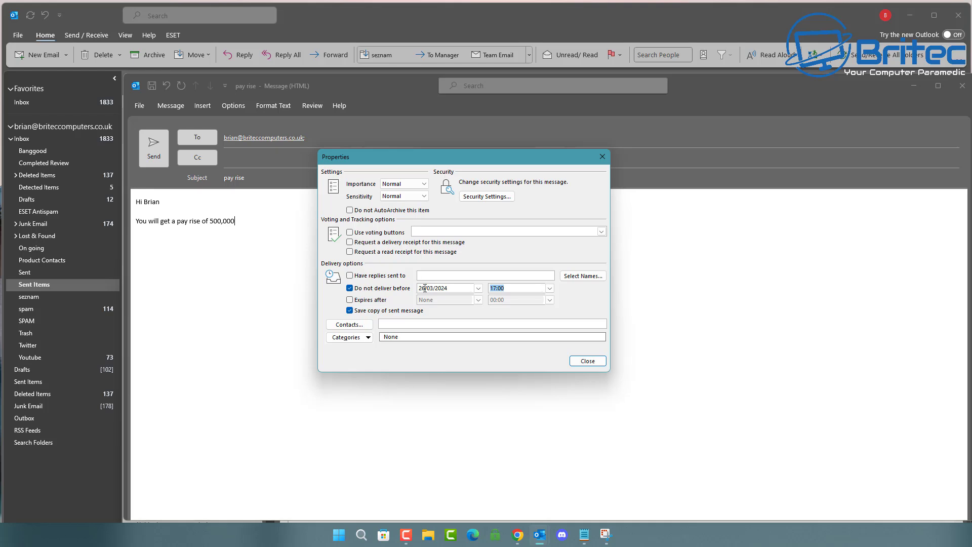
click(513, 287)
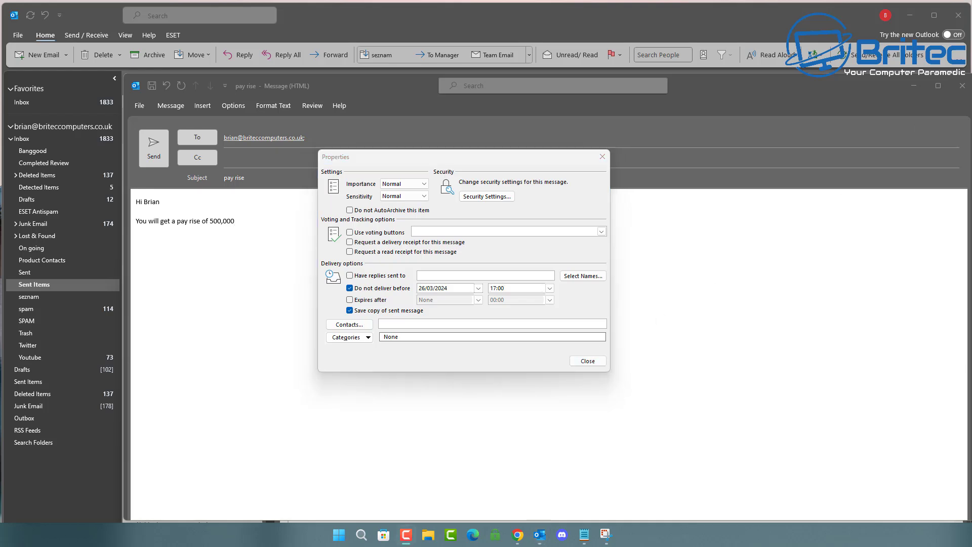
Close the message properties and open Manage Rules & Alerts from File > Info
click(602, 158)
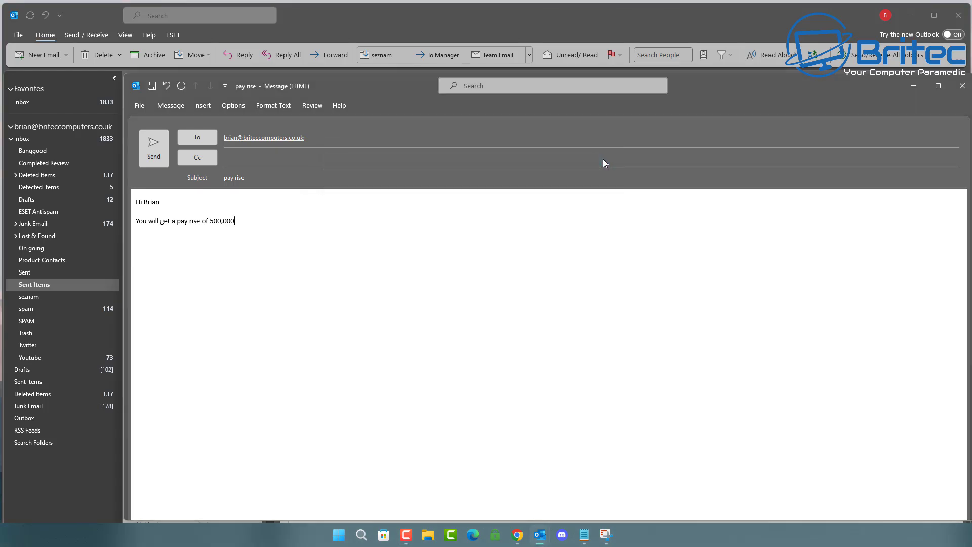
click(32, 421)
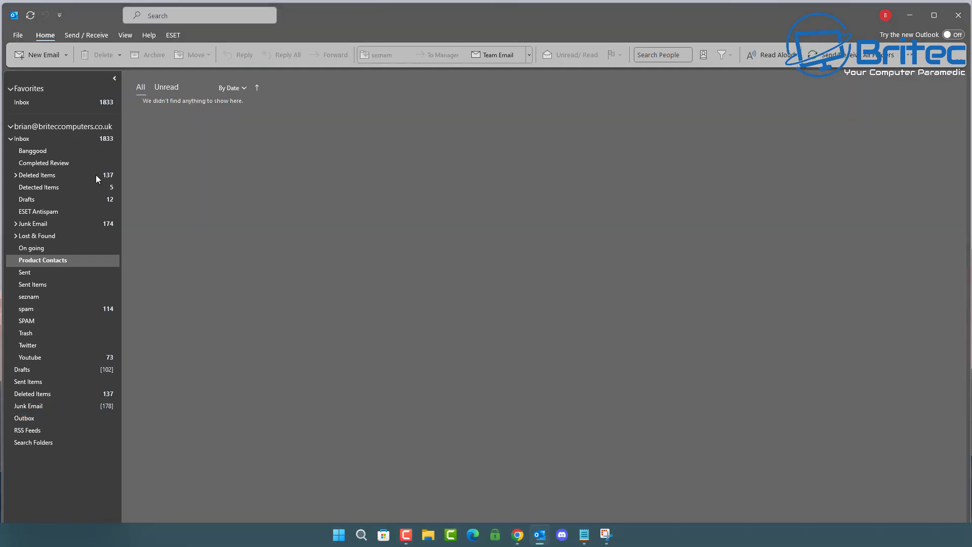
click(19, 36)
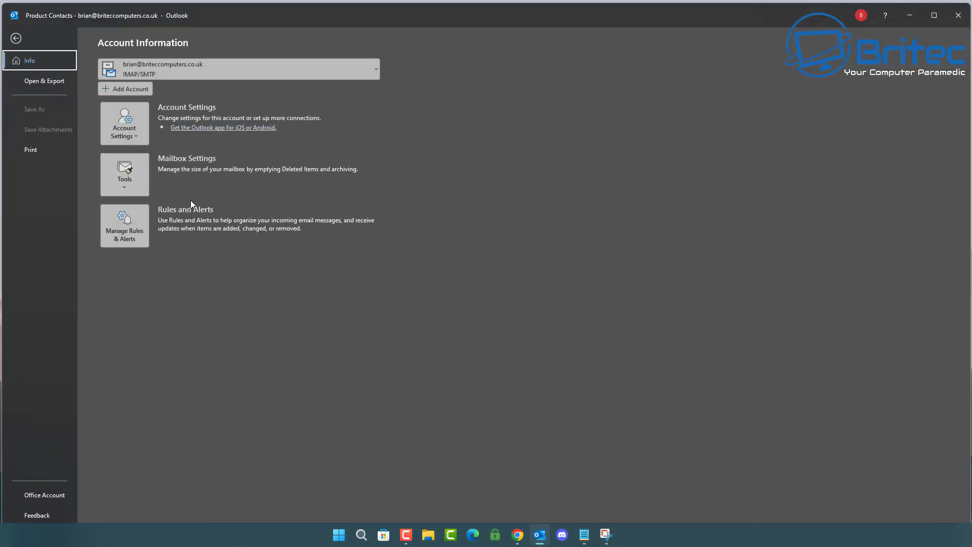
click(139, 221)
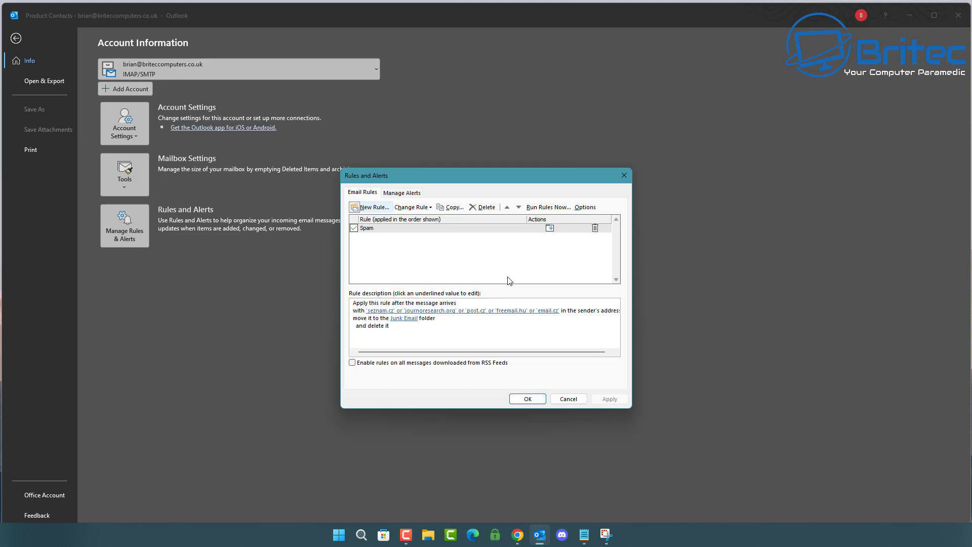
Start a new rule applied to messages I send, leaving every condition unticked
click(370, 209)
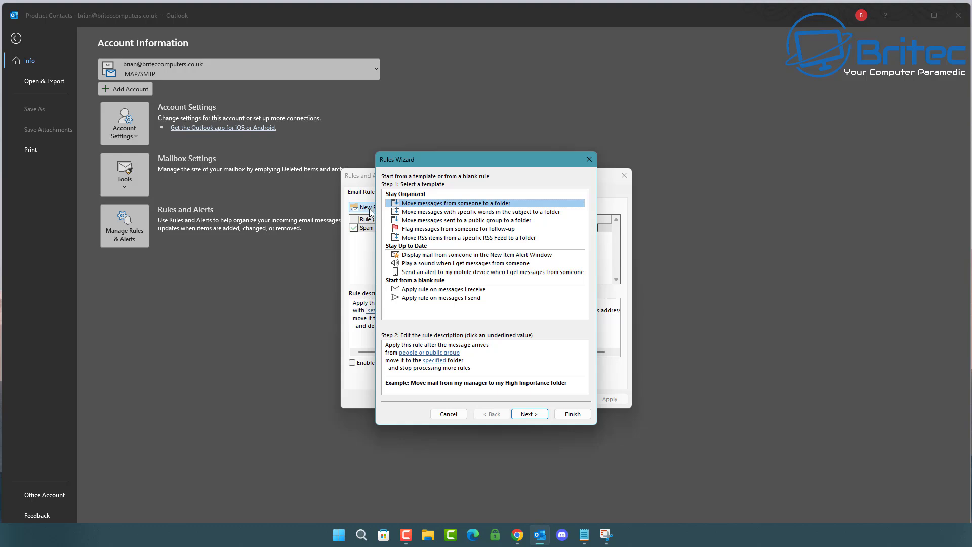
click(433, 299)
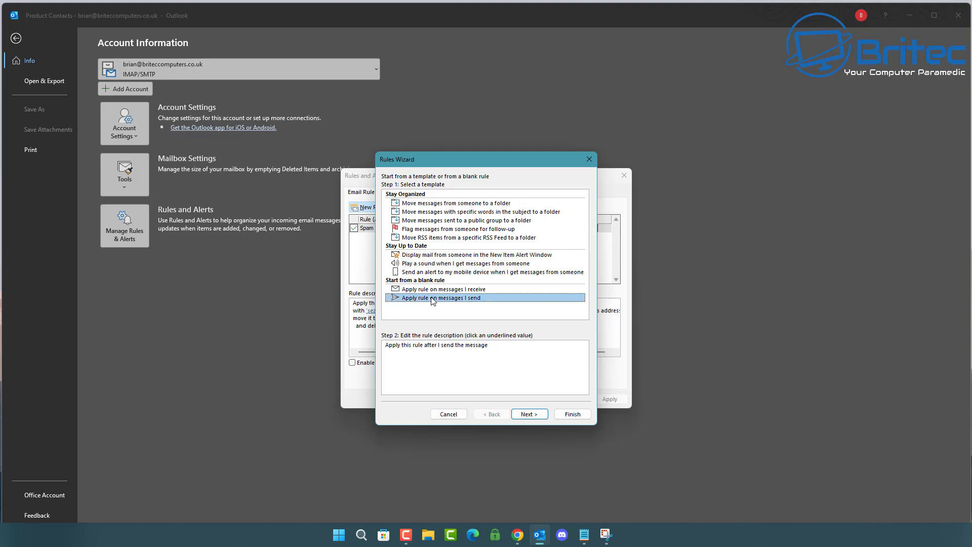
click(536, 420)
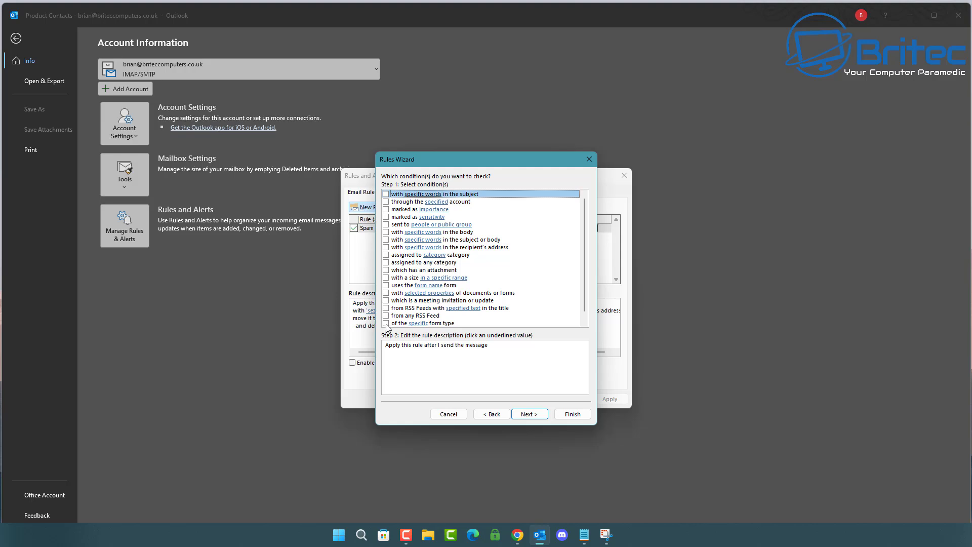
click(536, 414)
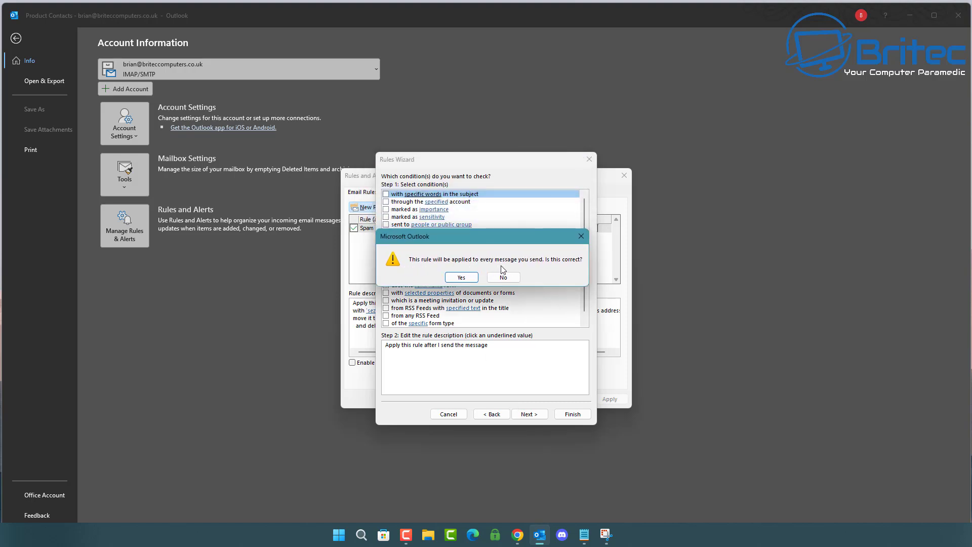
Confirm the rule covers all sent mail and make it defer delivery by 10 minutes
click(466, 278)
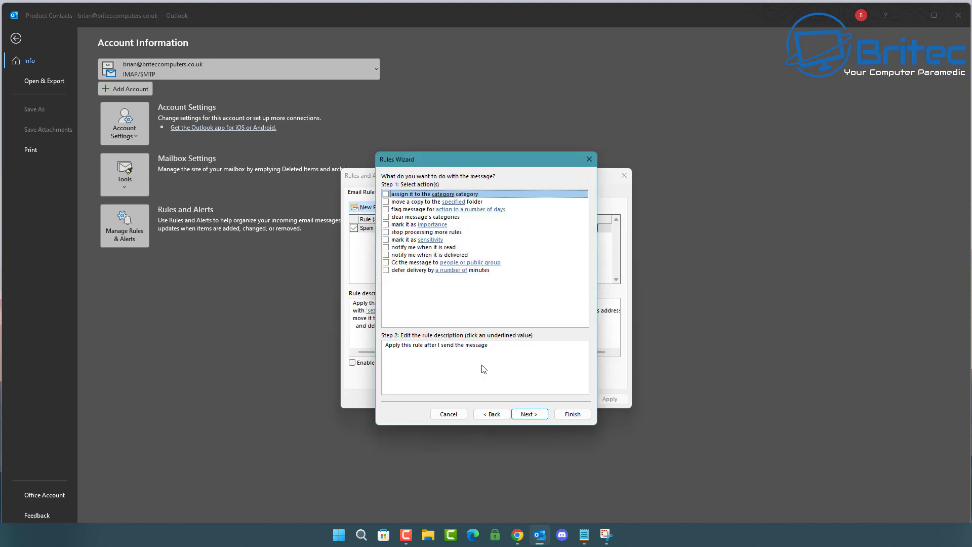
click(386, 271)
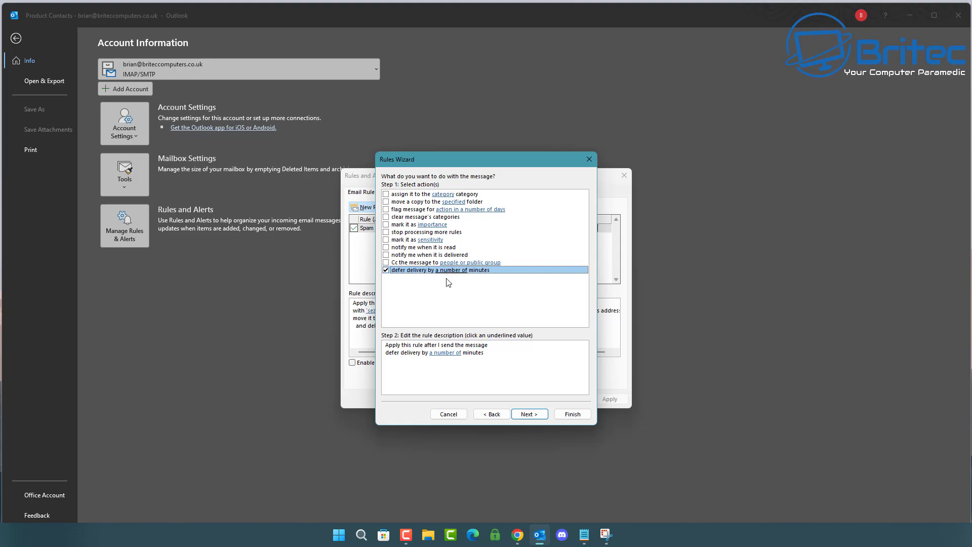
click(446, 353)
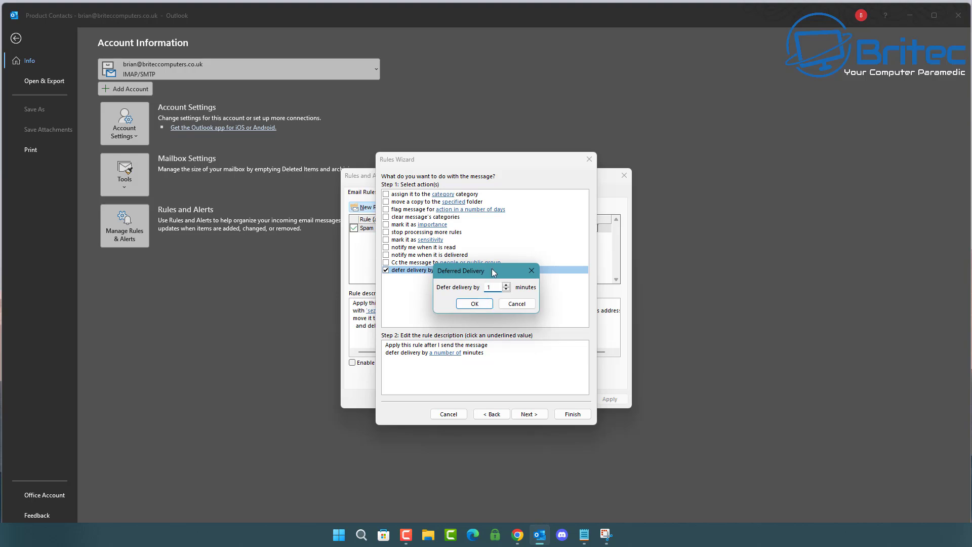
drag(494, 272, 479, 272)
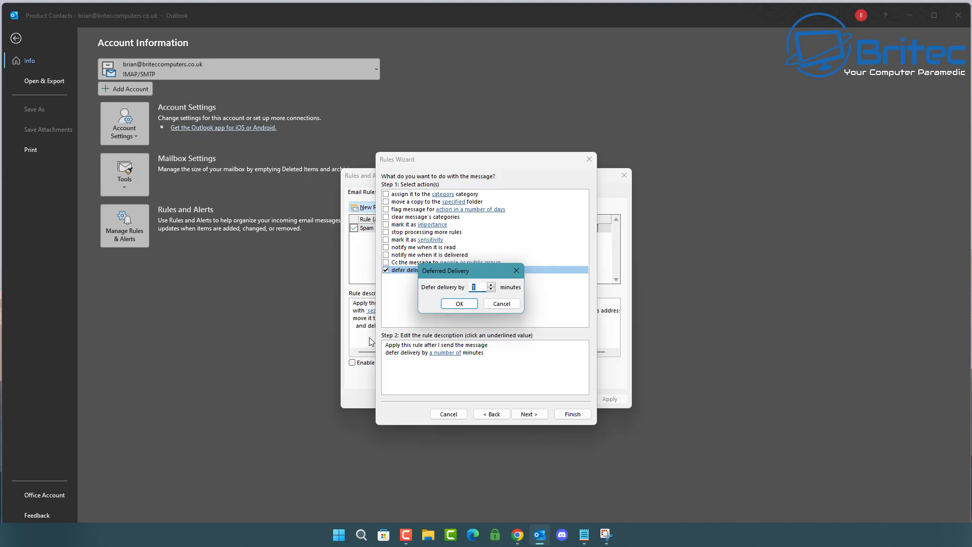
text(0)
click(459, 304)
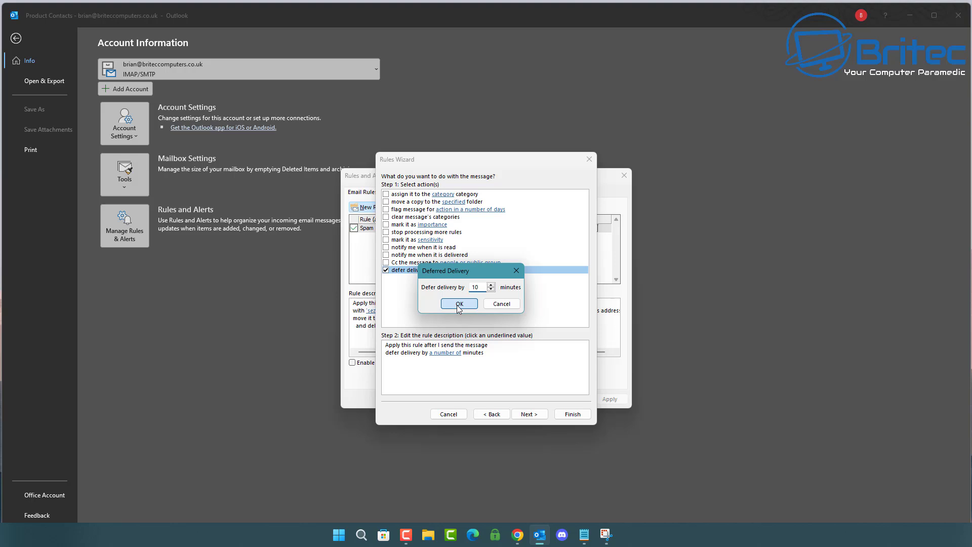
Add no exceptions and finish creating the rule
click(529, 415)
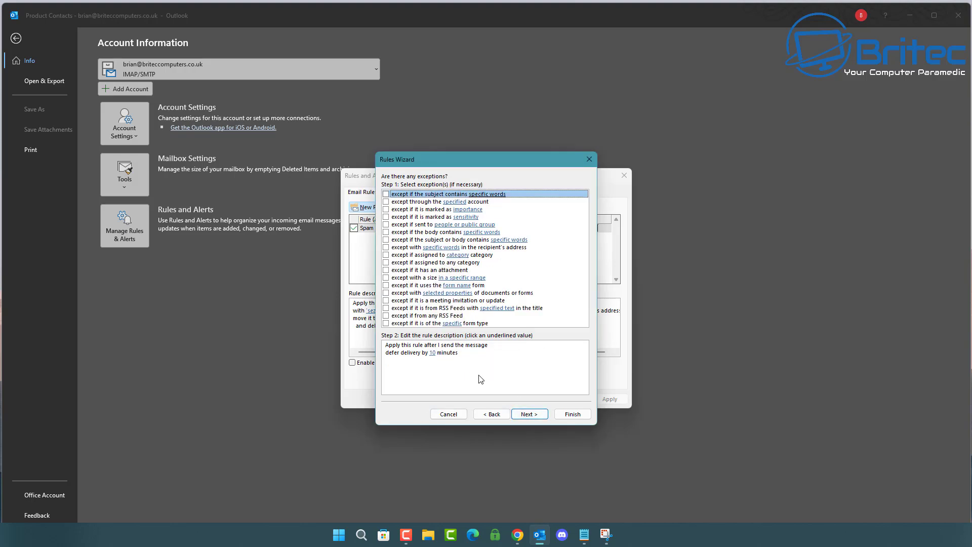
click(438, 359)
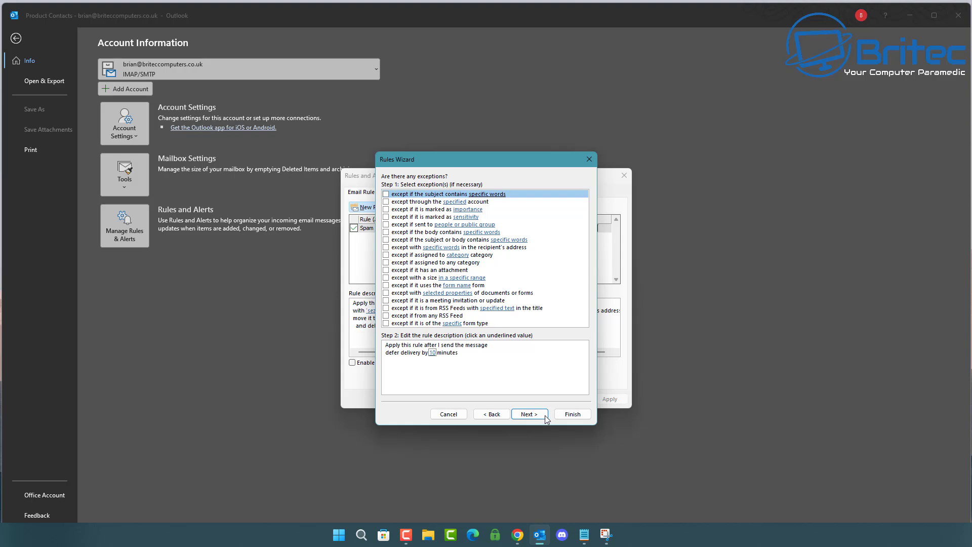
click(573, 414)
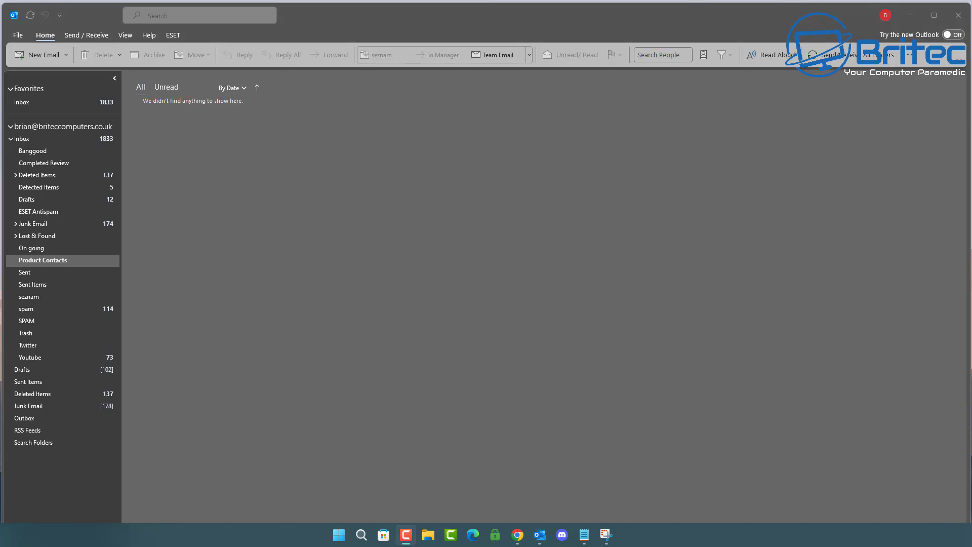